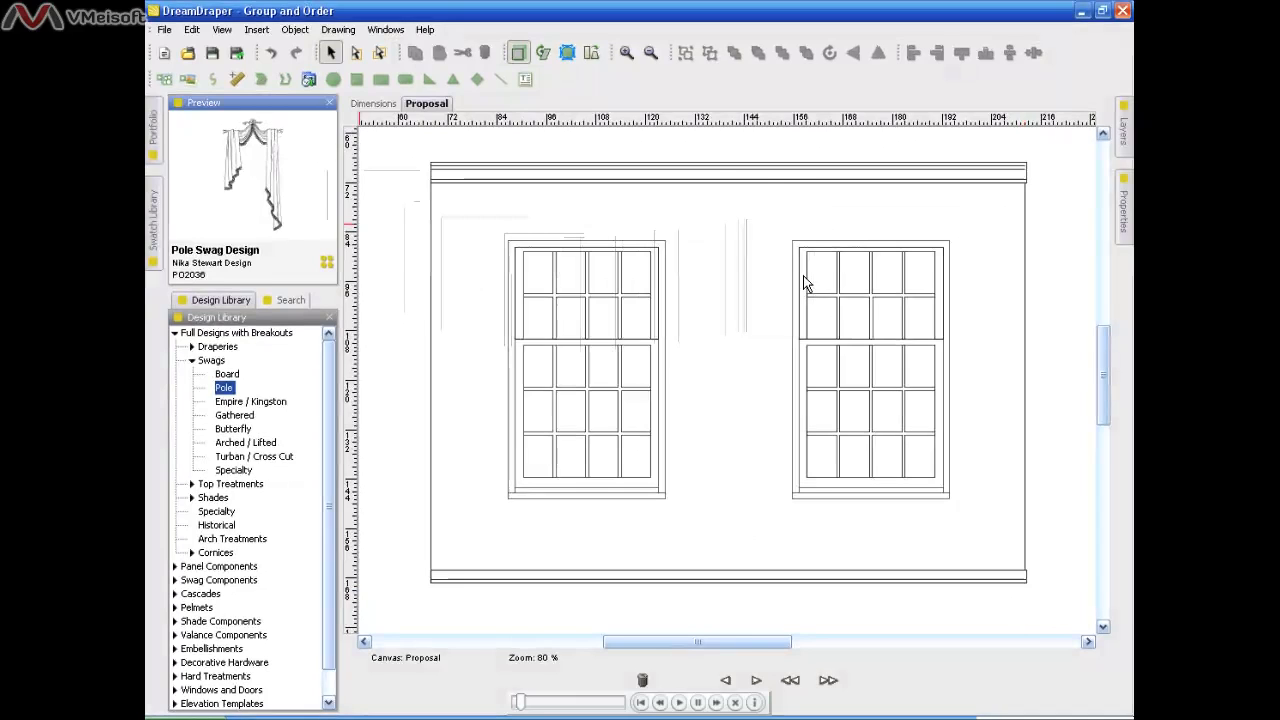
Step: Place the pole swag design over the right-hand window and enlarge it to about 51 wide by 94 high, with its pole just above the window
drag(860, 299, 884, 350)
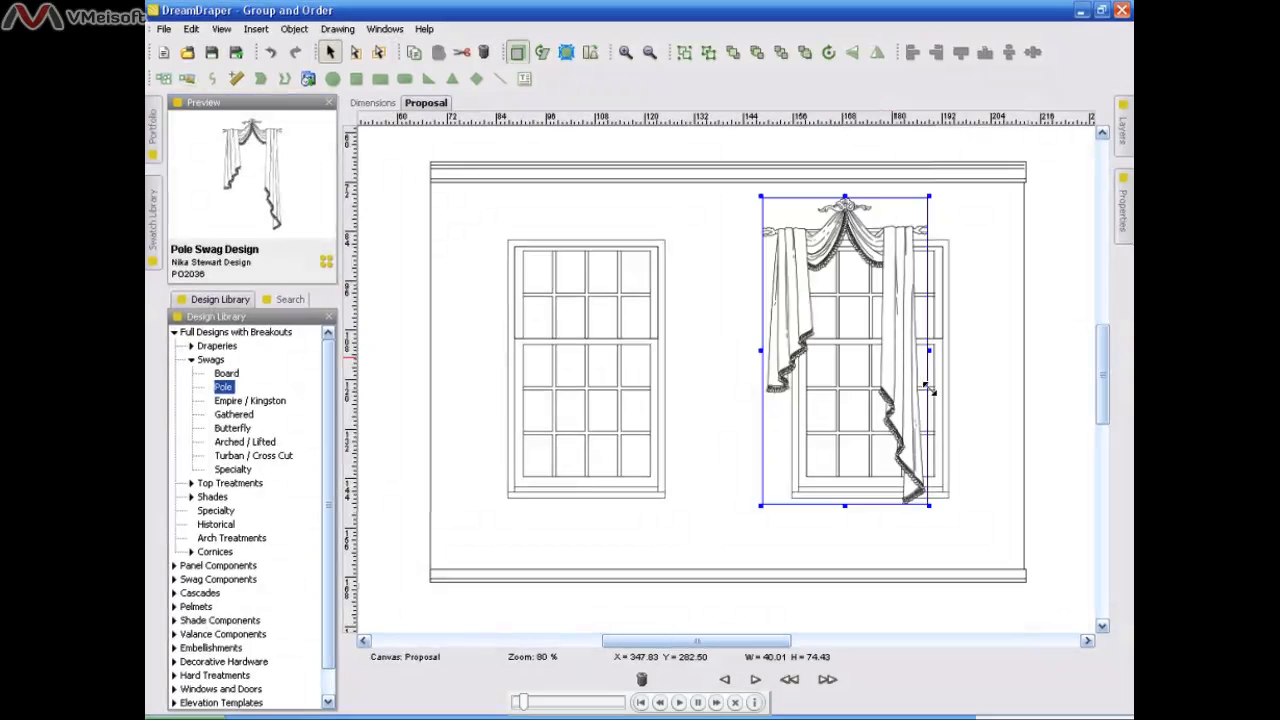
drag(945, 516, 974, 534)
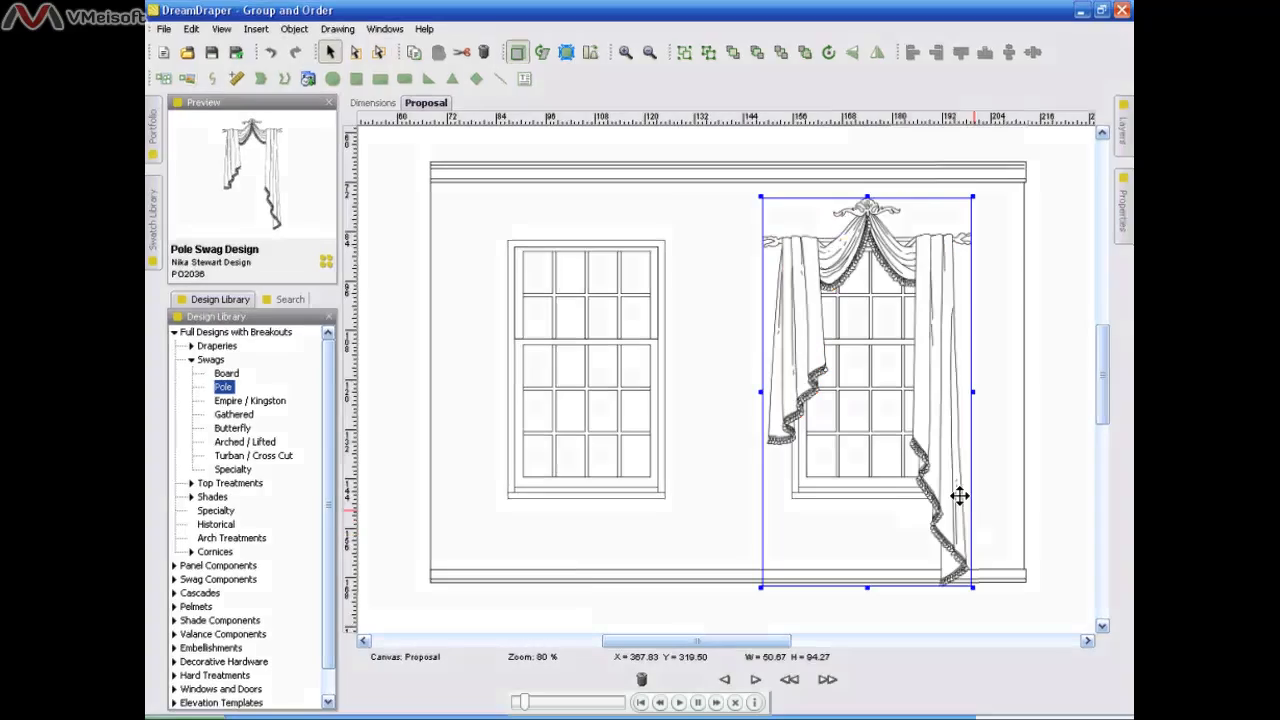
drag(953, 436, 943, 437)
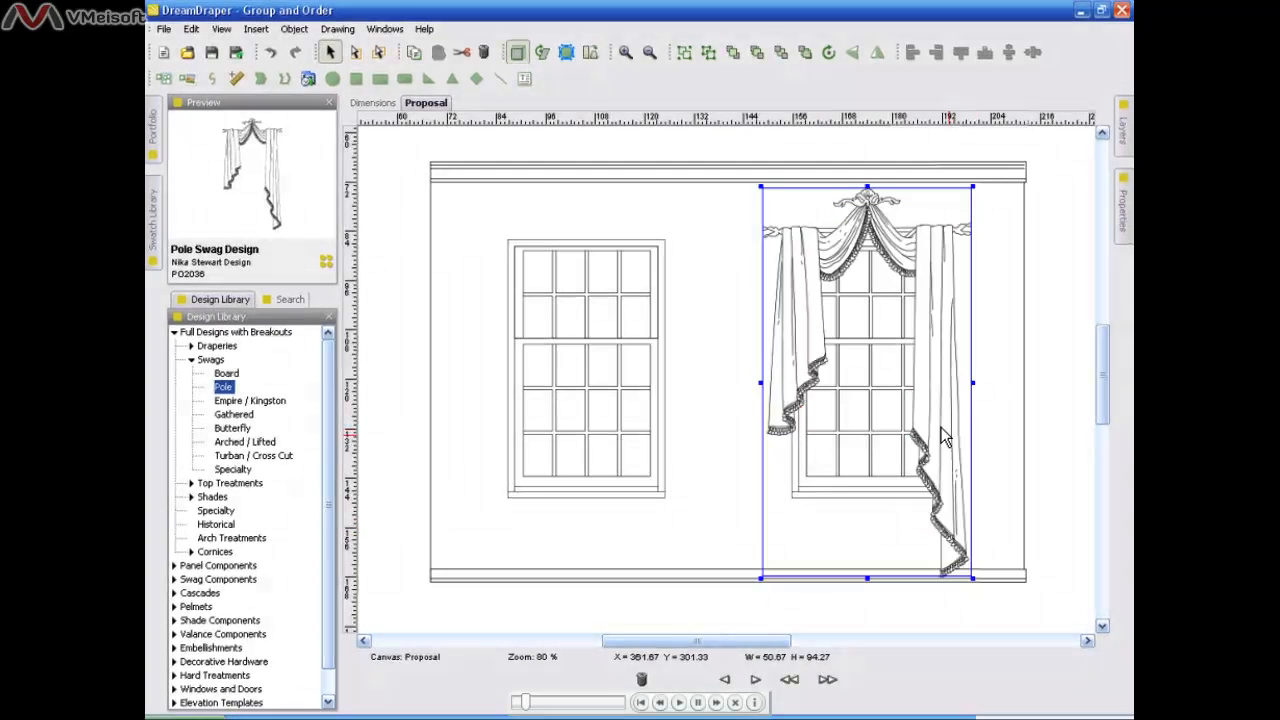
click(1059, 483)
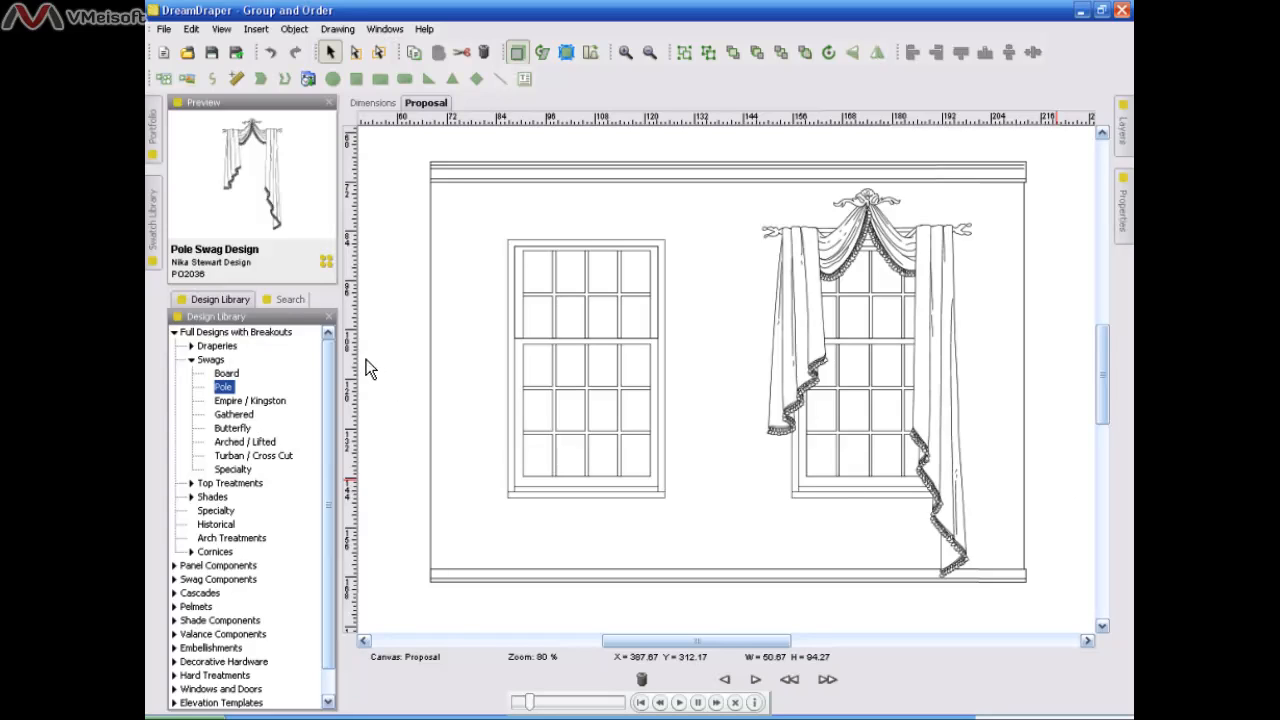
Step: Place the trimmed PO2036SW1 swag pair from the design's breakout pieces at the two upper corners of the left-hand window
click(327, 268)
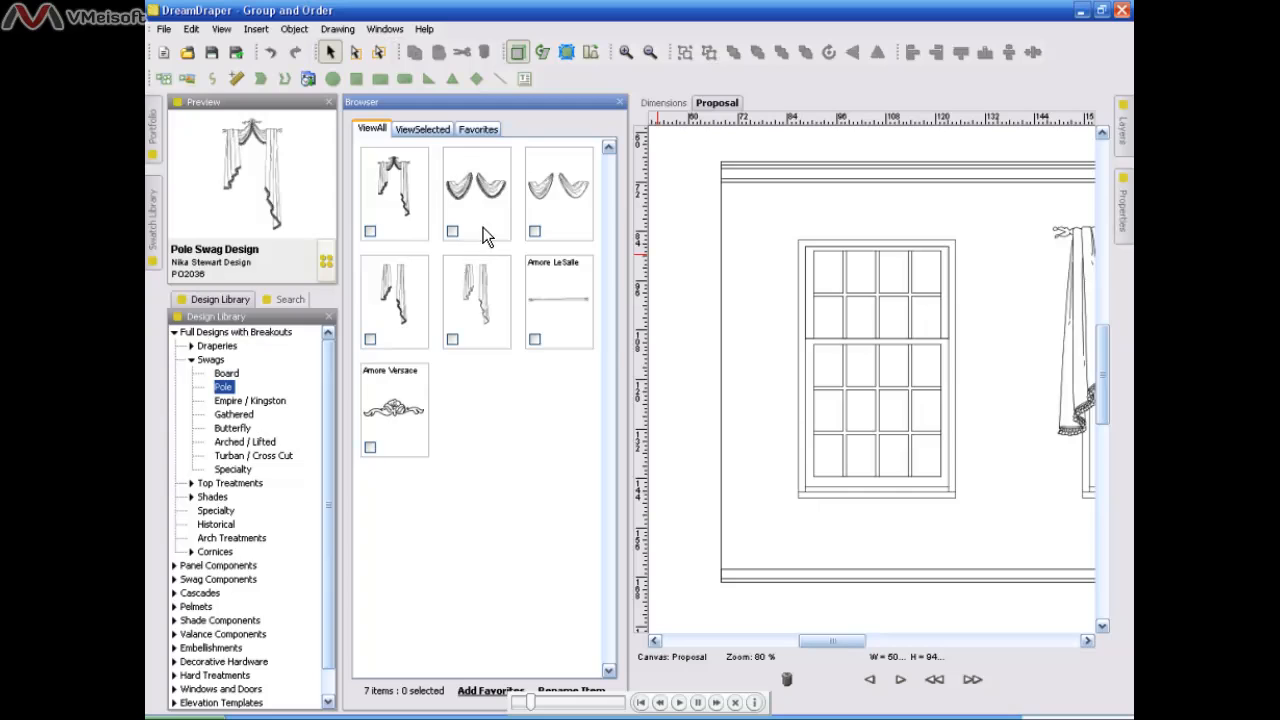
mouse_move(483, 227)
mouse_down()
mouse_move(585, 234)
mouse_move(725, 277)
mouse_move(800, 275)
mouse_move(801, 305)
mouse_move(793, 297)
mouse_up()
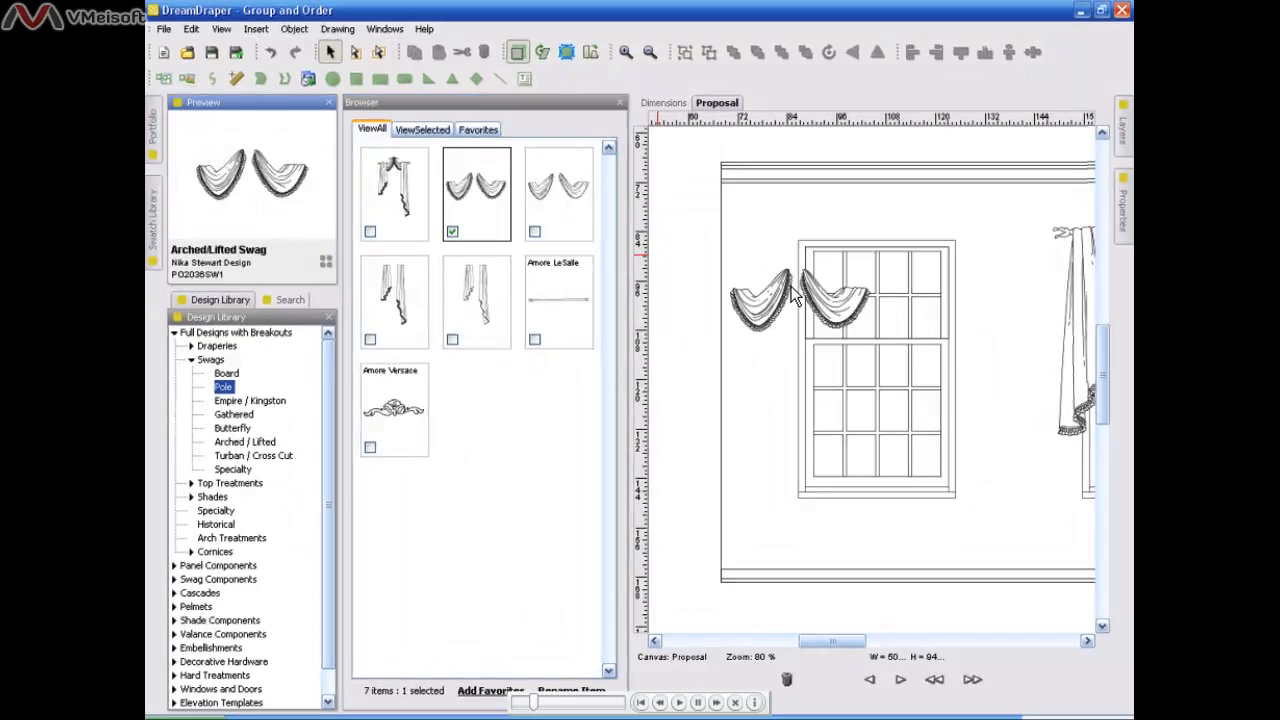
drag(769, 316, 944, 259)
Step: Enlarge both swags on the left-hand window so they meet at a central peak, with the right swag about 22 wide by 19 high
click(830, 248)
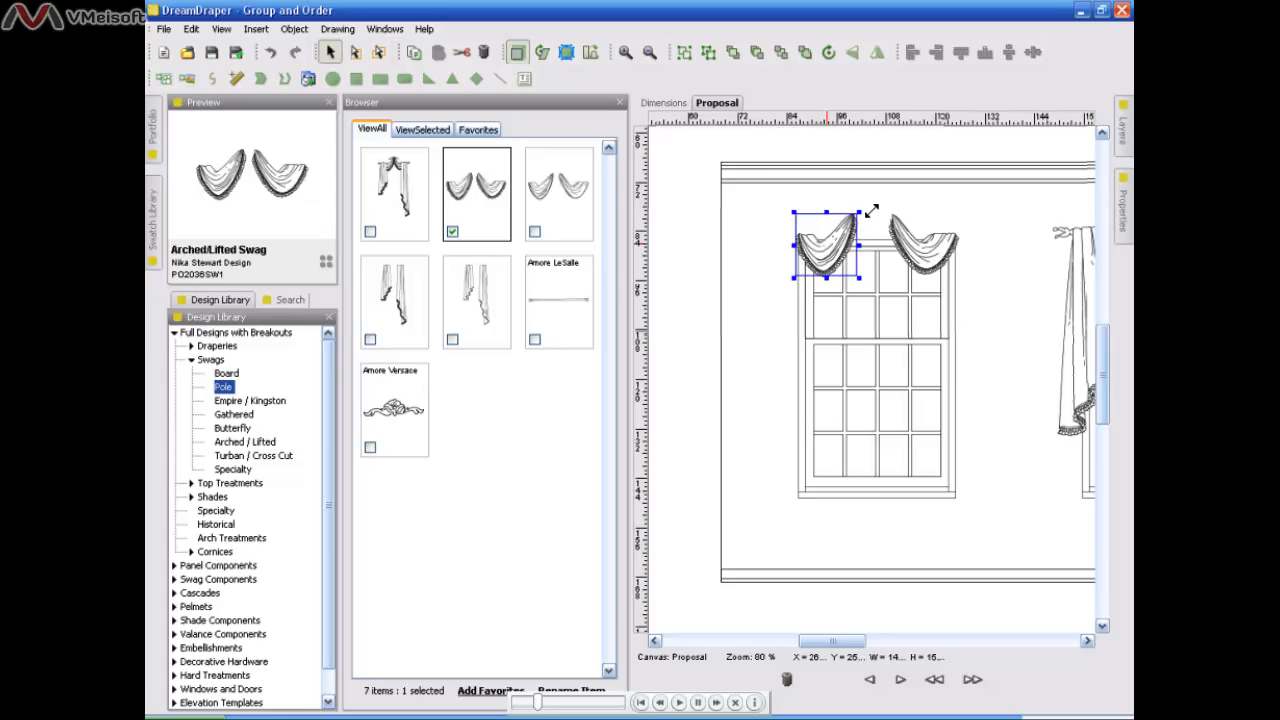
drag(866, 215, 876, 206)
click(911, 252)
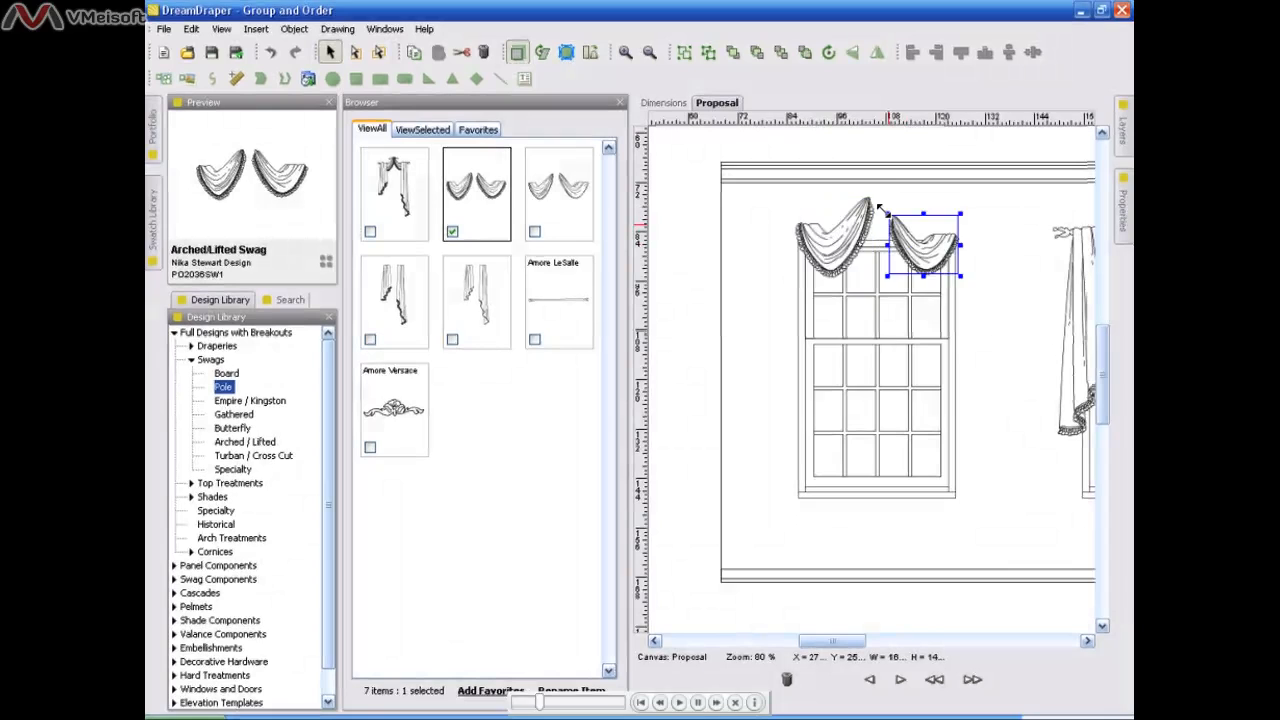
drag(878, 206, 865, 196)
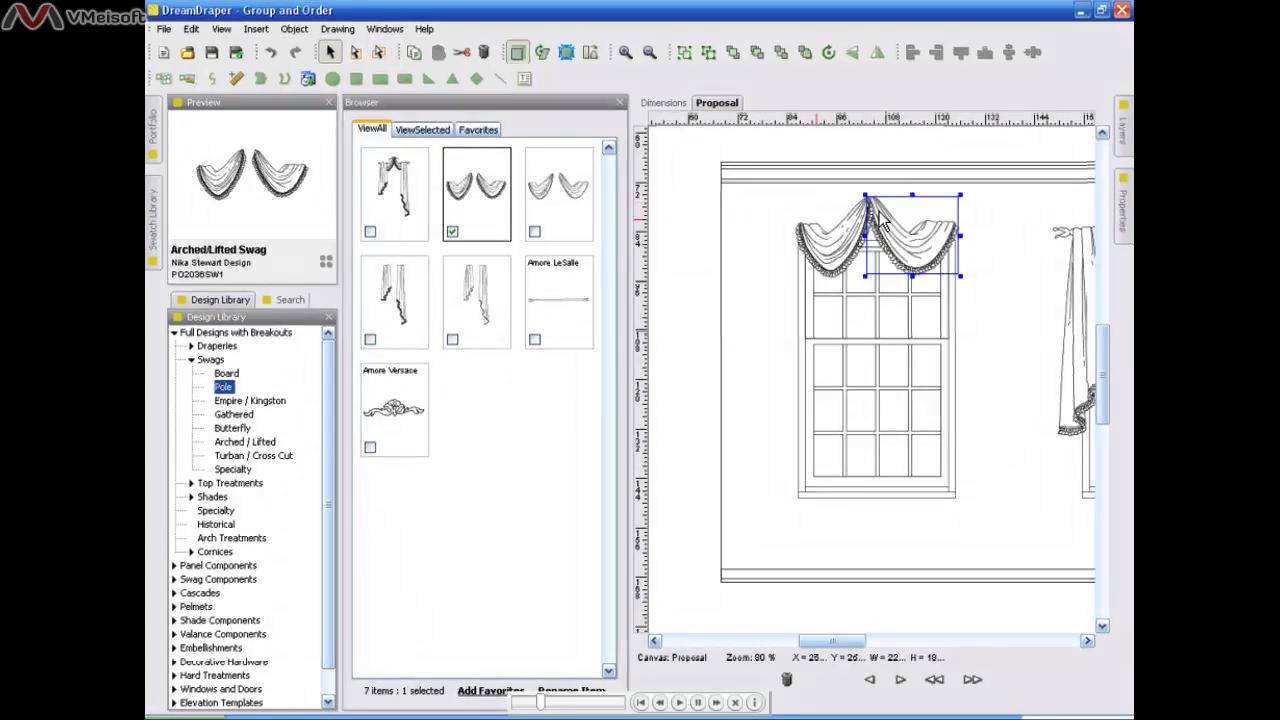
click(622, 103)
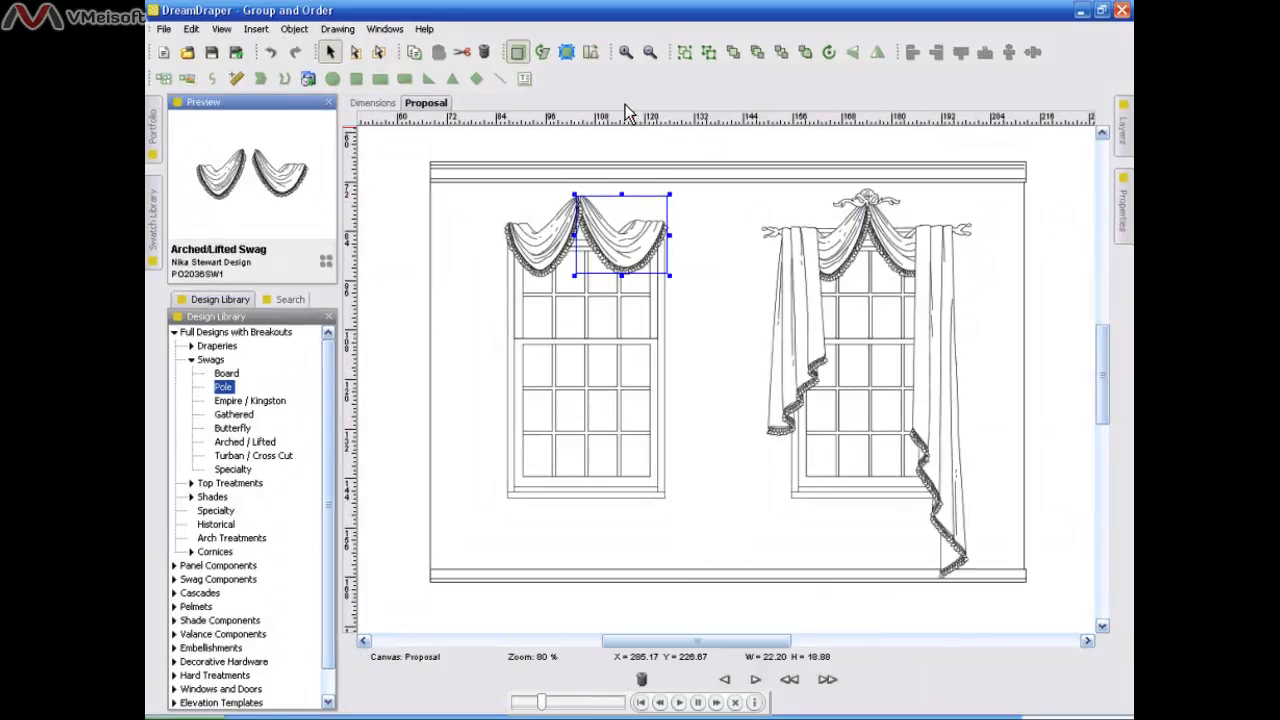
click(1053, 305)
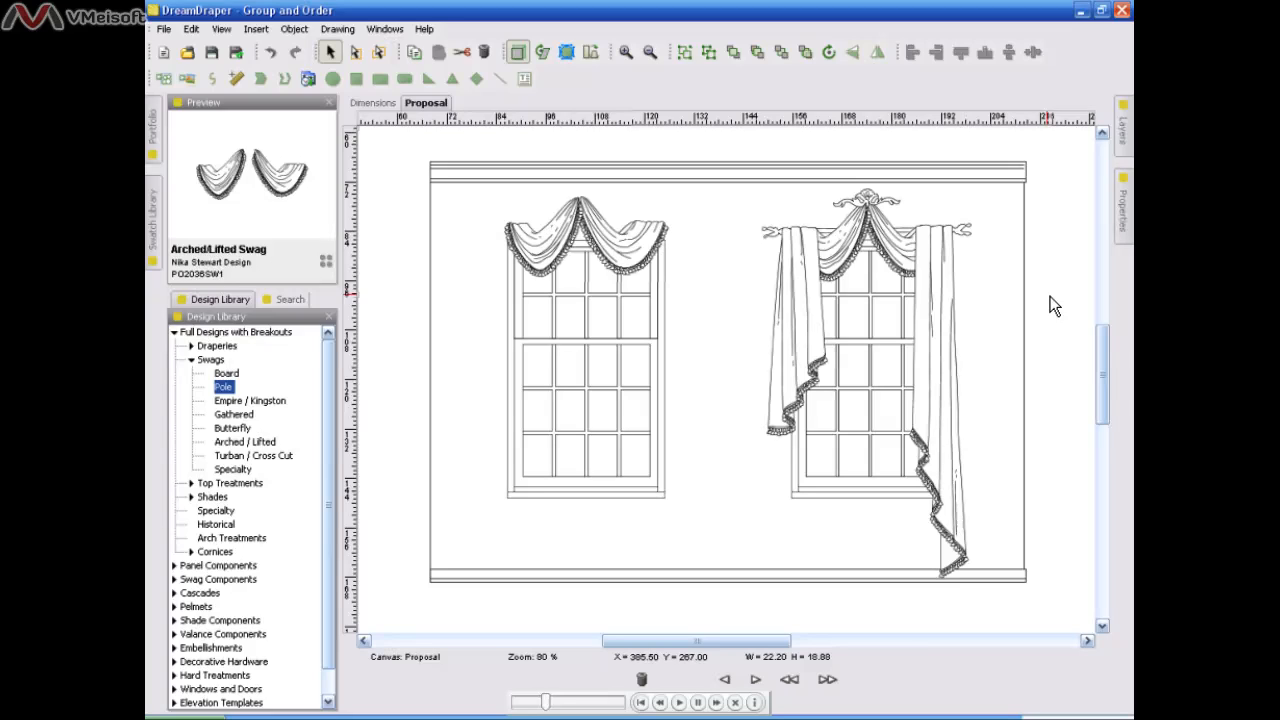
Step: Ungroup the pole swag design on the right-hand window into its separate pieces
click(945, 309)
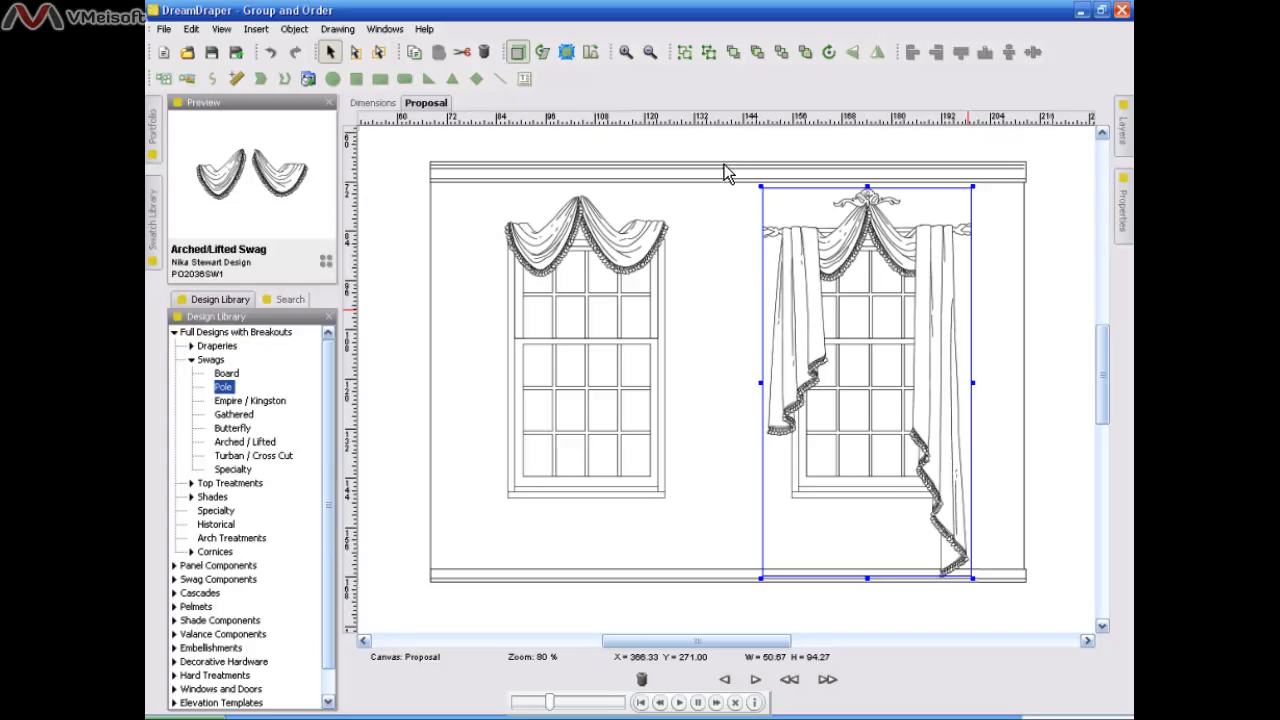
click(711, 58)
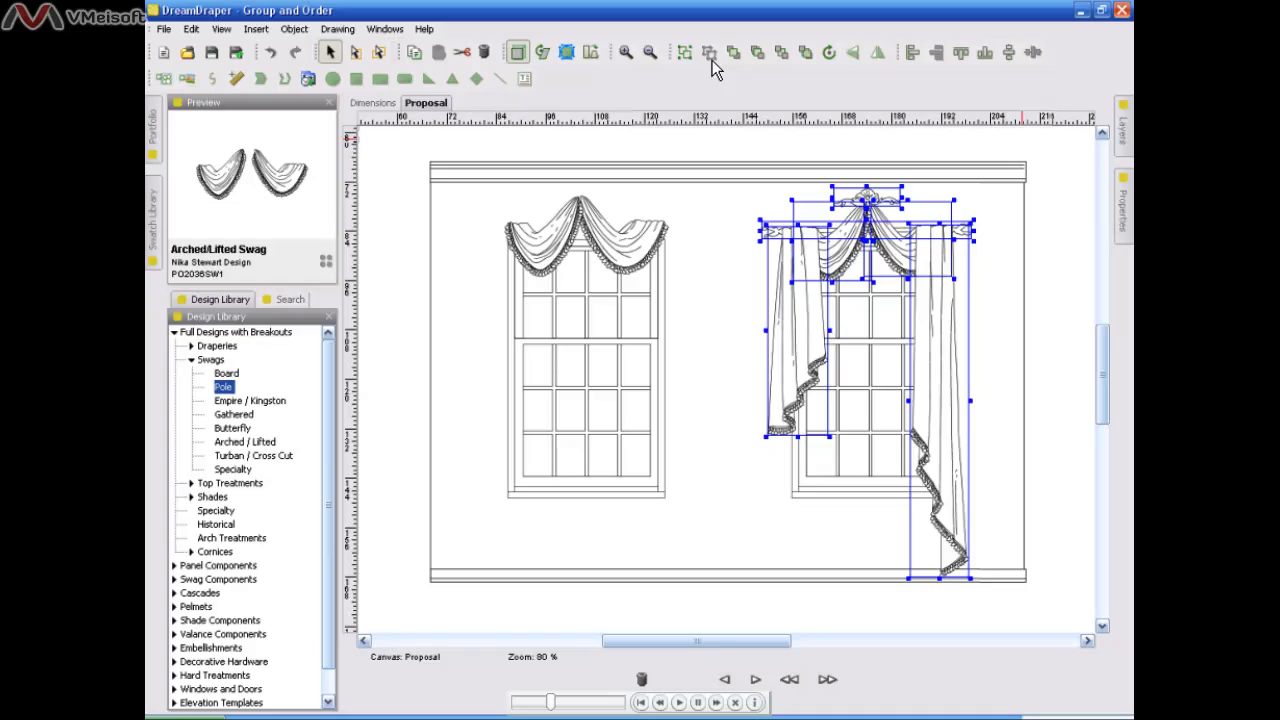
click(1063, 244)
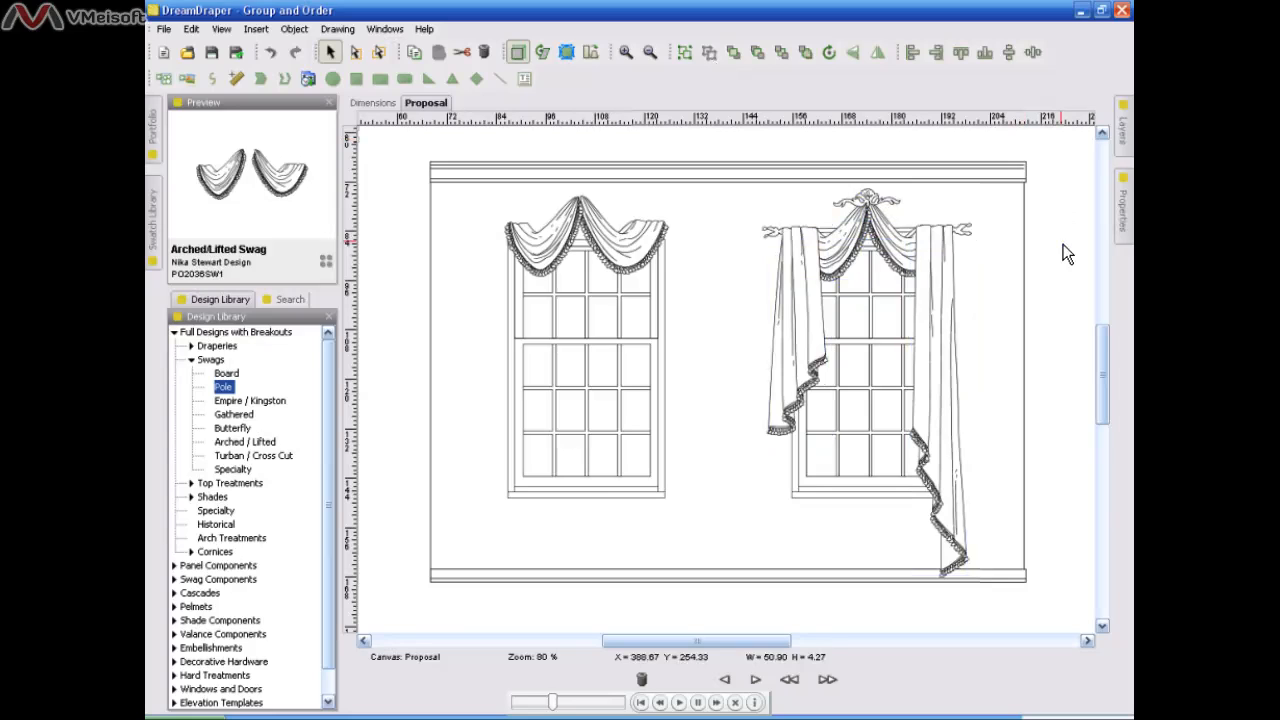
Step: Try moving the short left cascade away from the right-hand window's treatment, and undo the move
drag(795, 322, 731, 398)
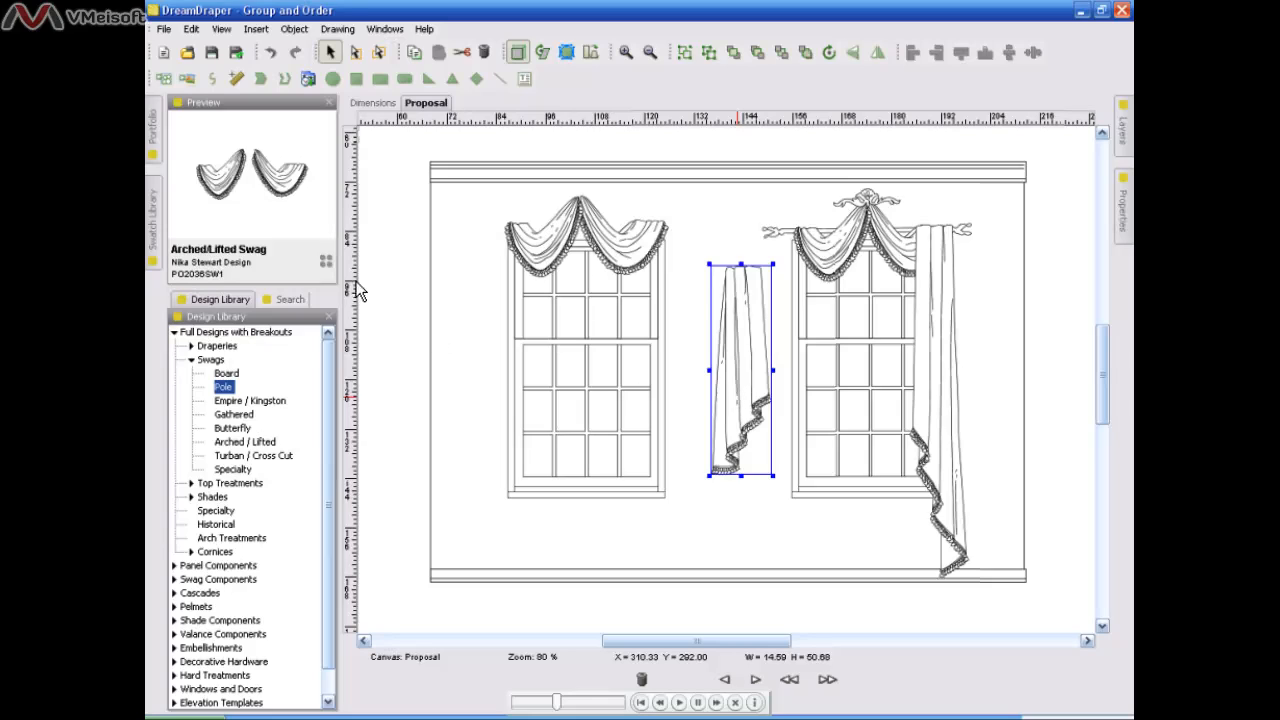
click(271, 55)
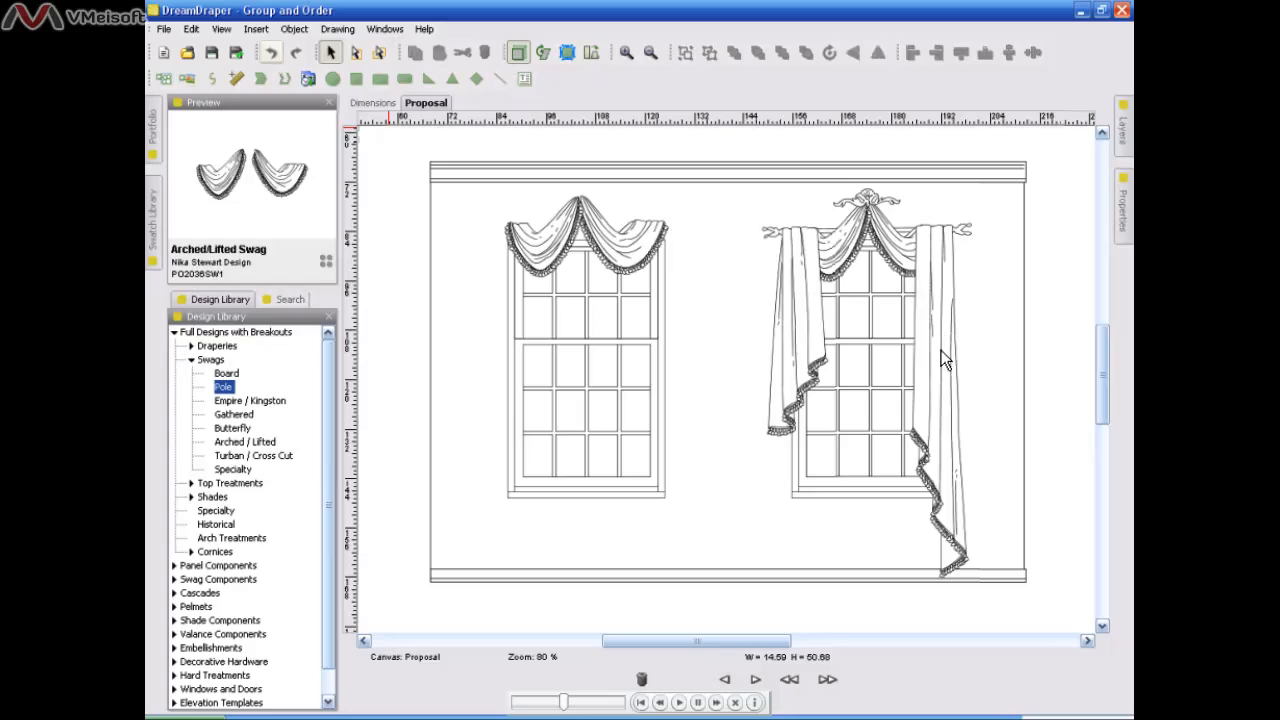
Step: Select the long right cascade and the right swag one at a time to examine how the separate pieces overlap
click(944, 392)
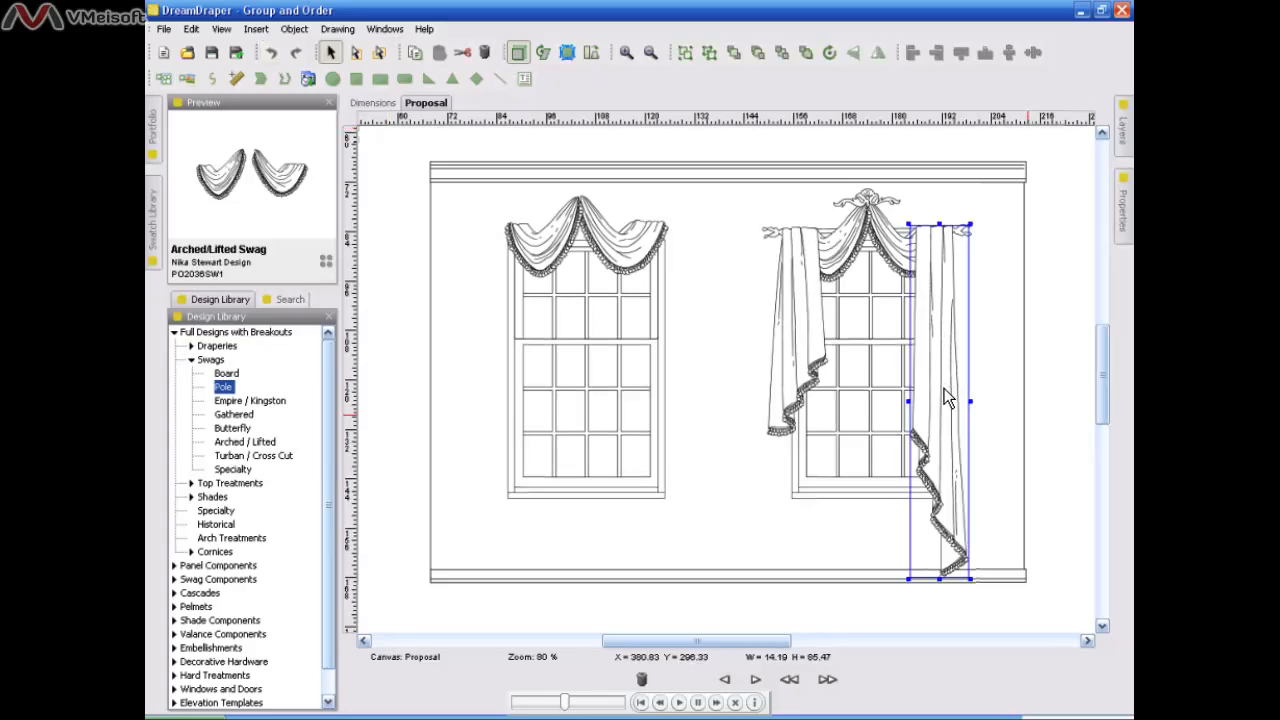
click(1045, 428)
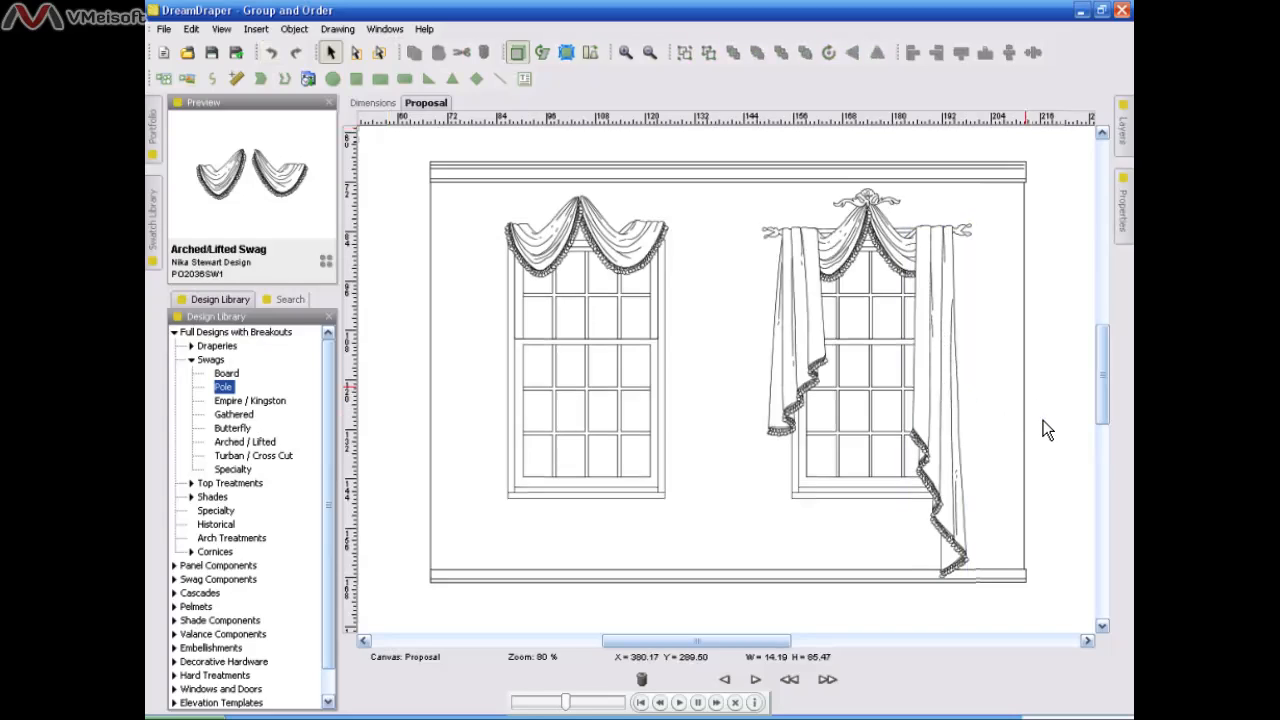
click(890, 245)
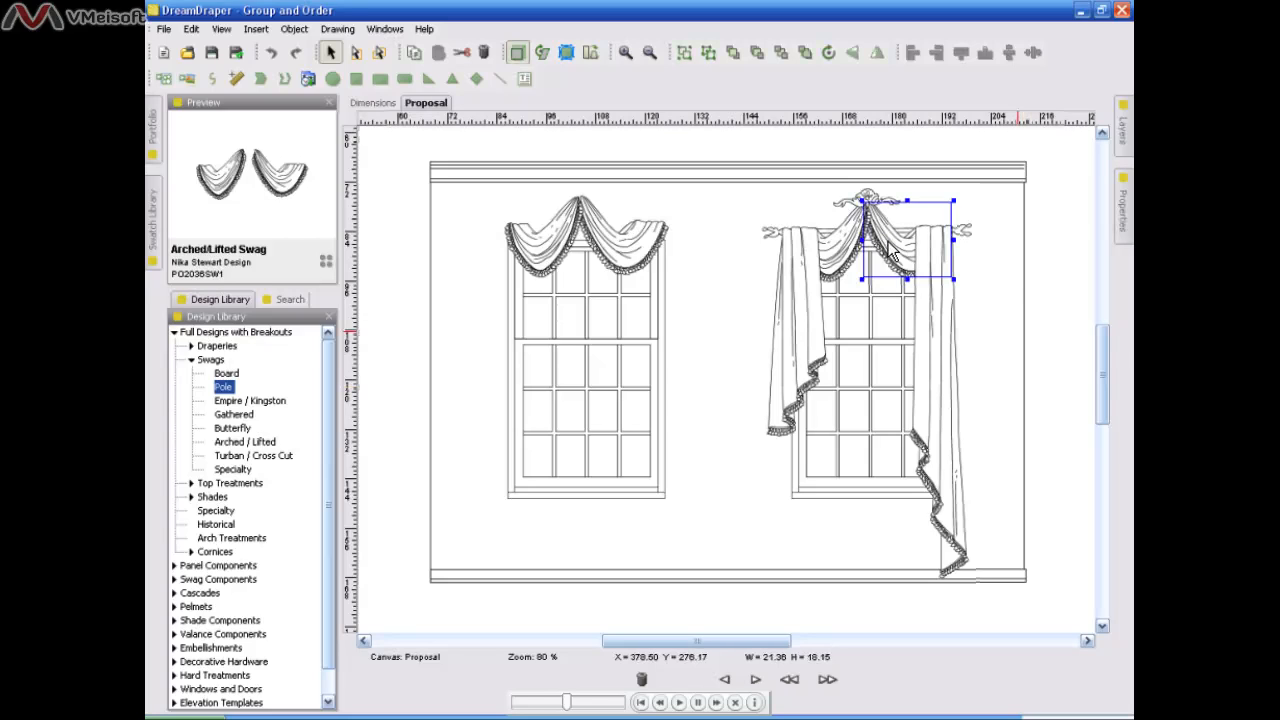
click(1043, 340)
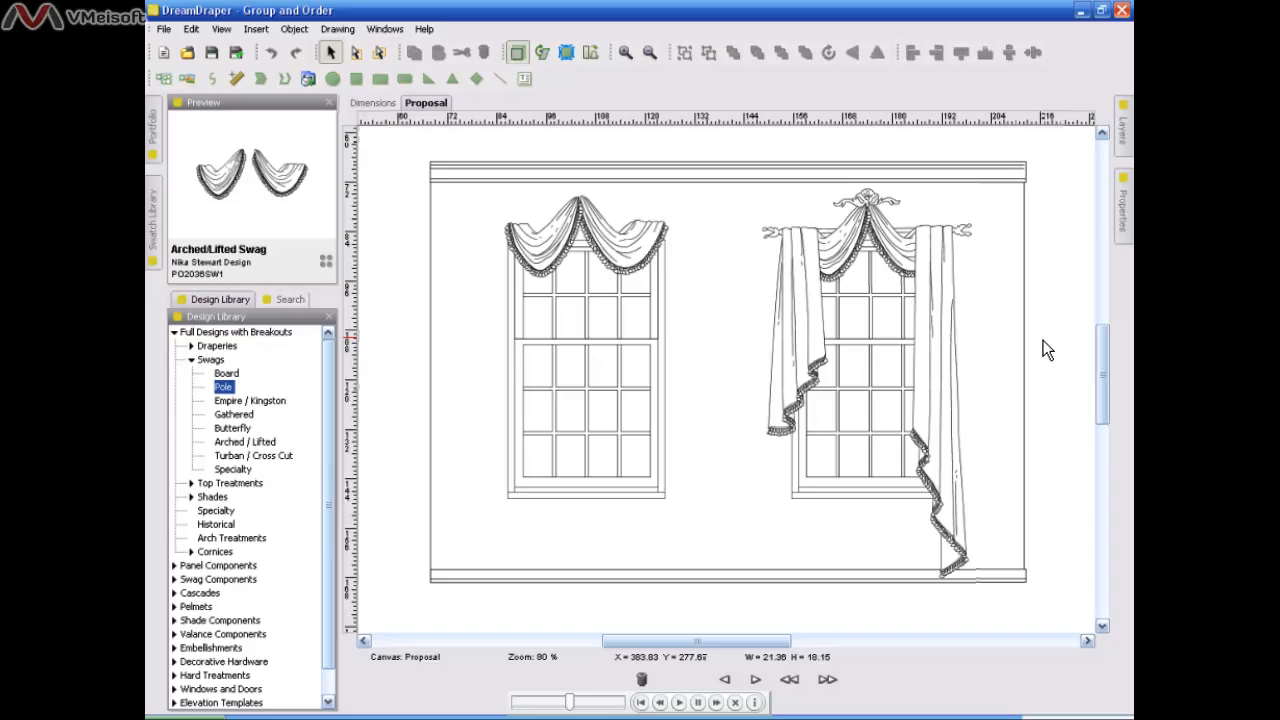
Step: Send the long right cascade backward so it sits behind the right swag
click(944, 309)
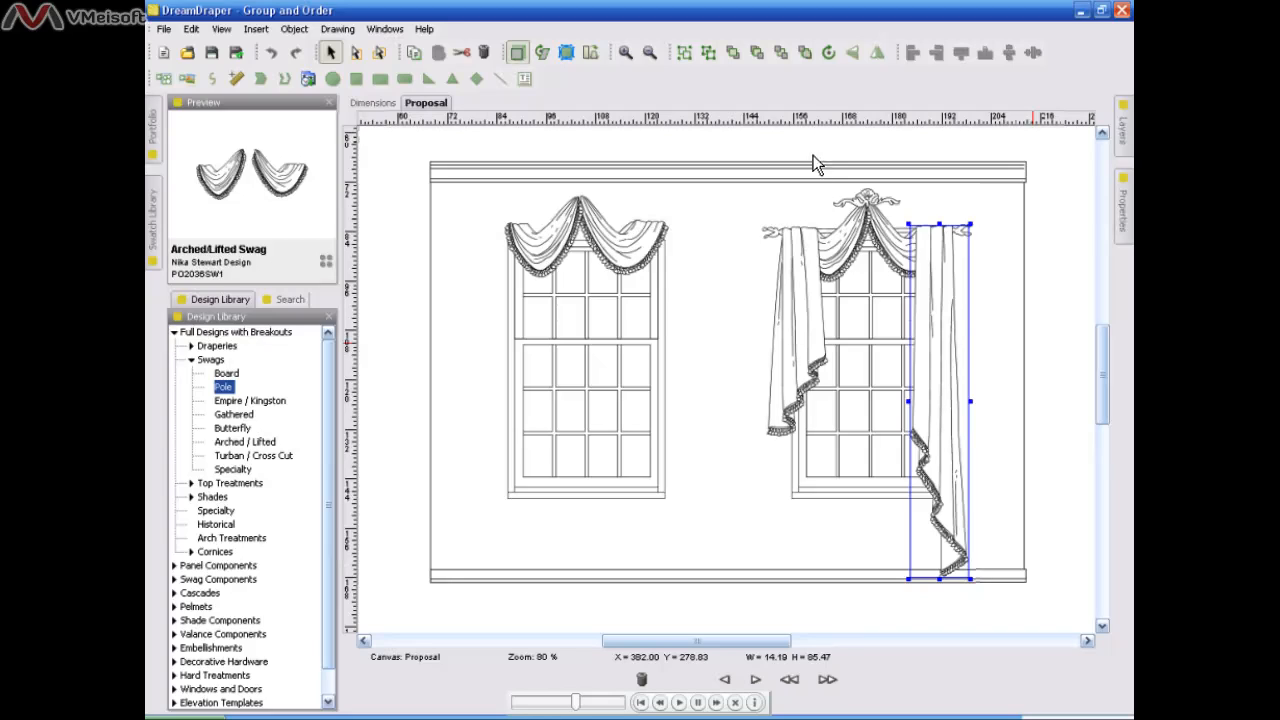
click(807, 55)
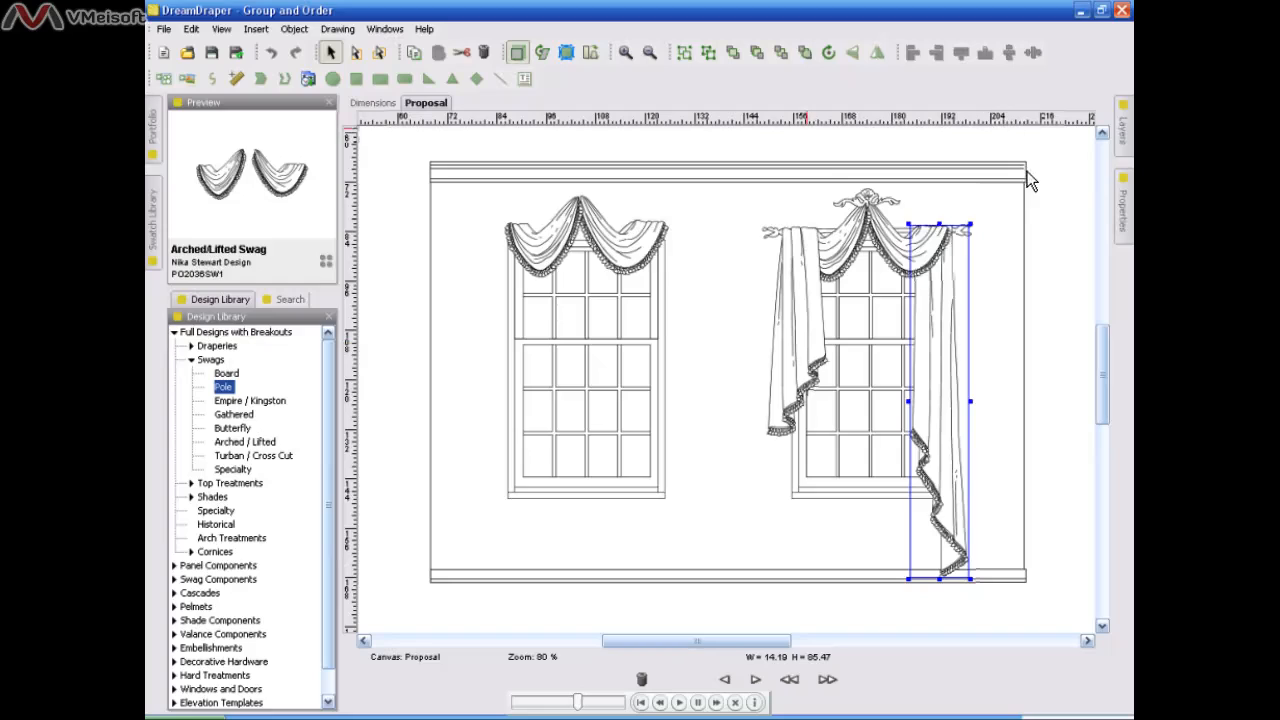
click(1040, 252)
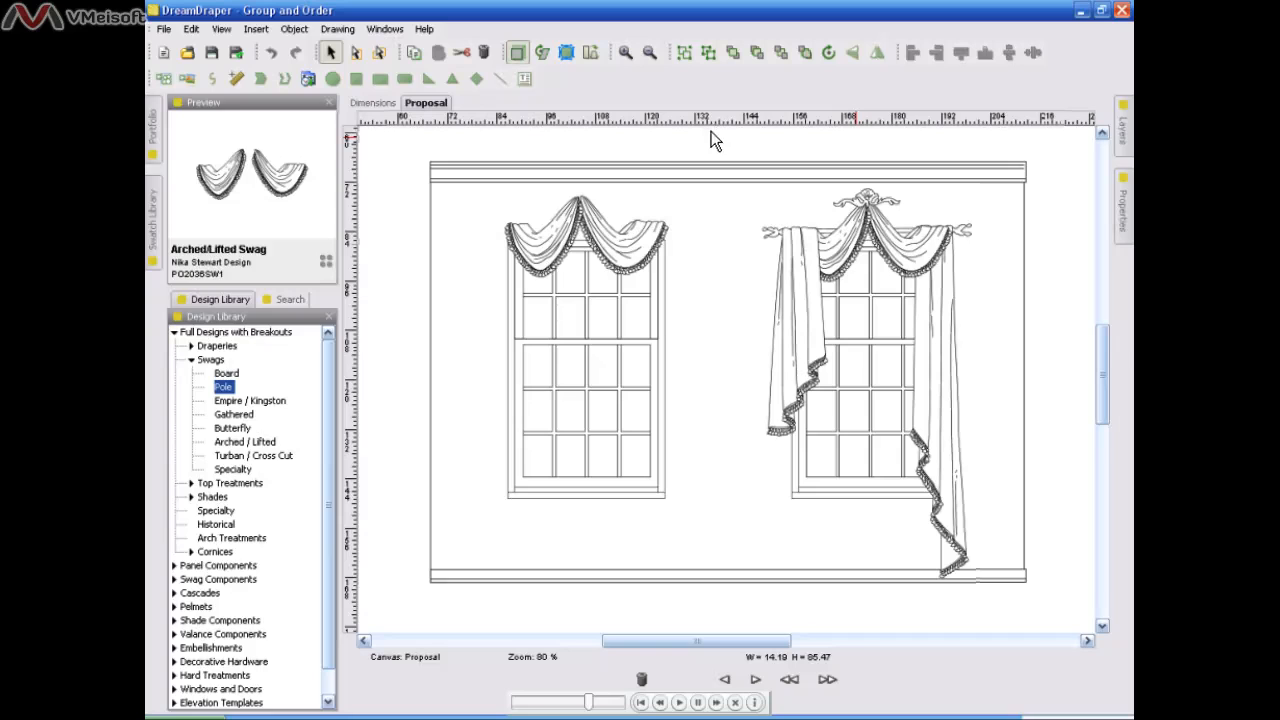
Step: Select all pieces of the right-hand window's treatment, leave the window itself out, and group them
drag(711, 147, 1016, 603)
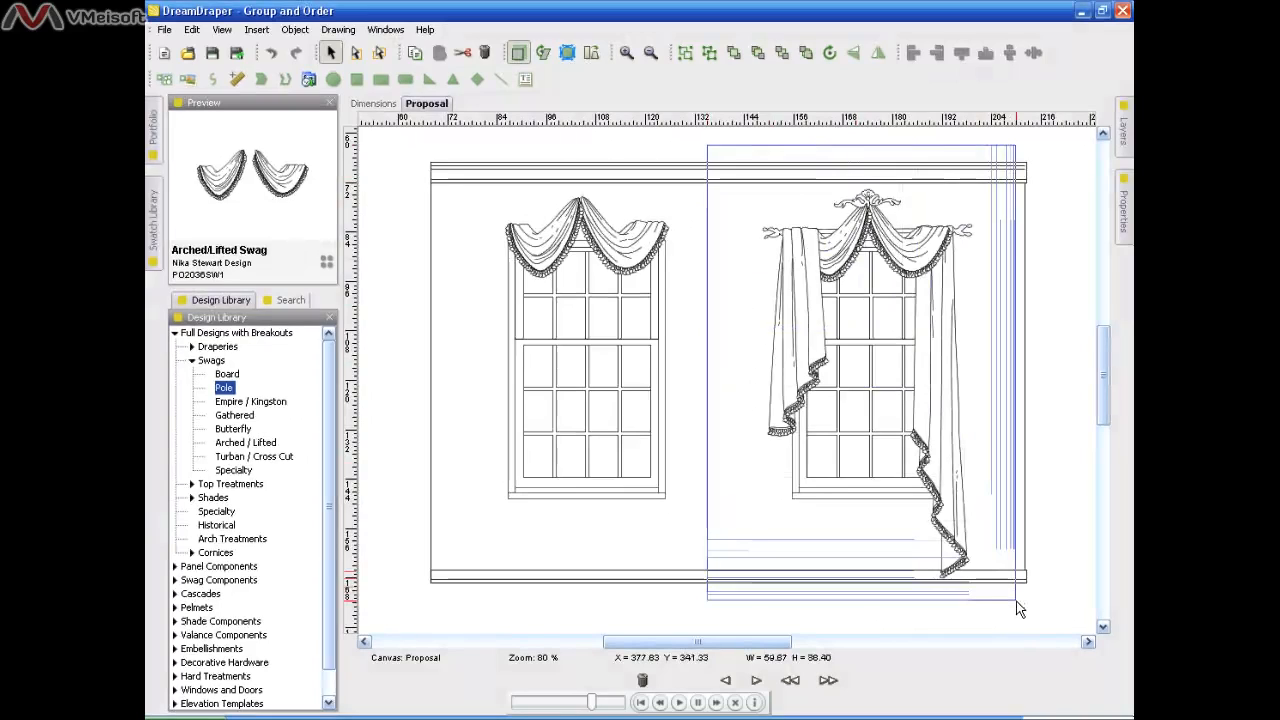
drag(1016, 601, 1016, 601)
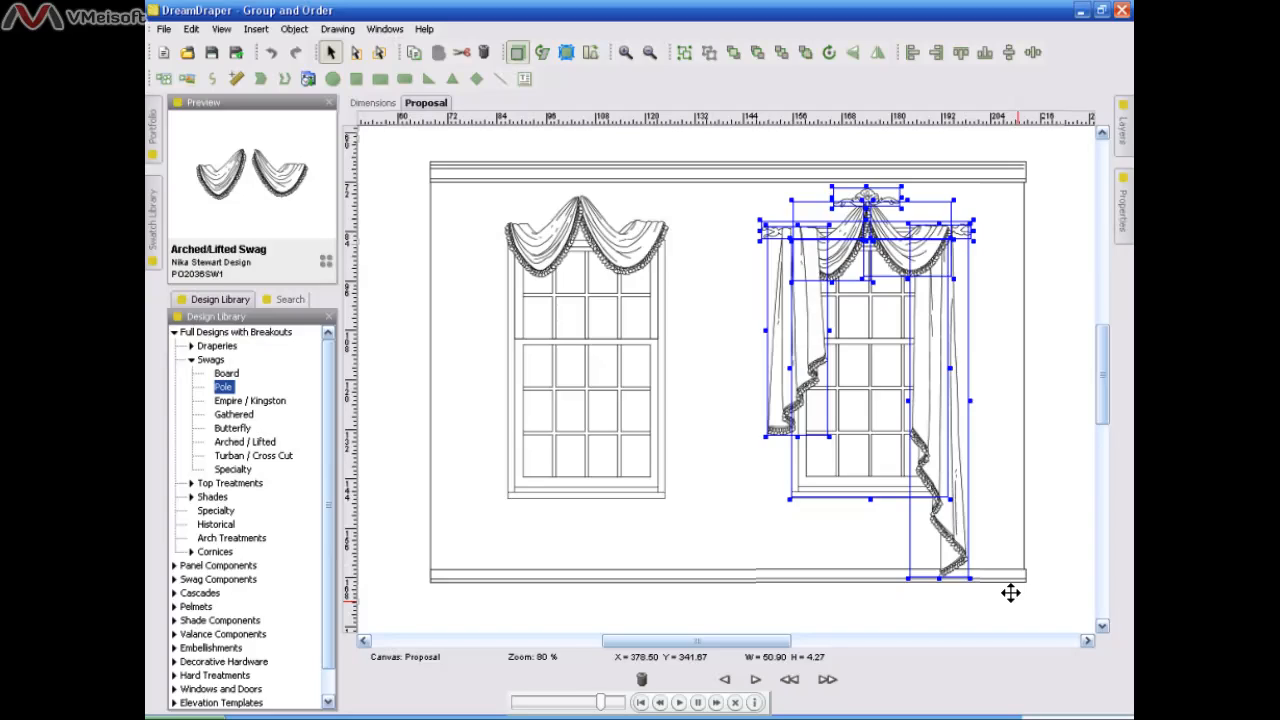
shift+click(856, 486)
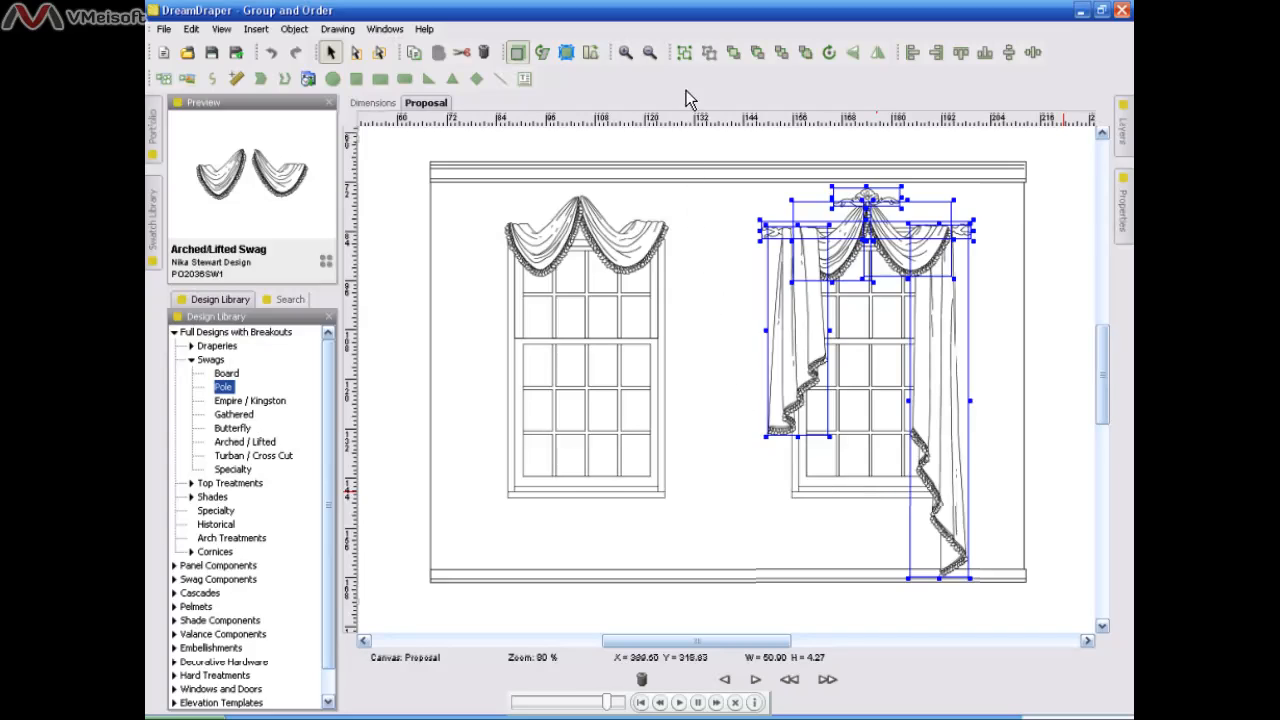
click(685, 54)
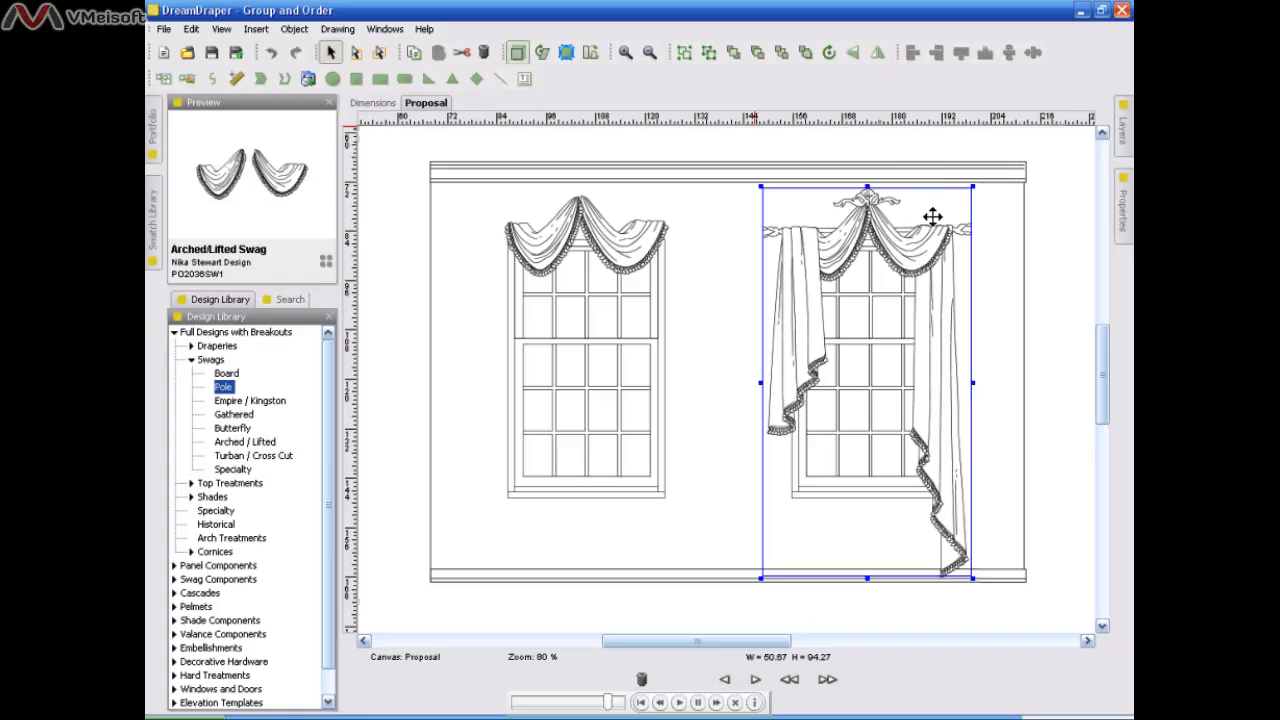
Step: Try moving the regrouped treatment toward the left-hand window, and undo the move
drag(934, 268, 757, 346)
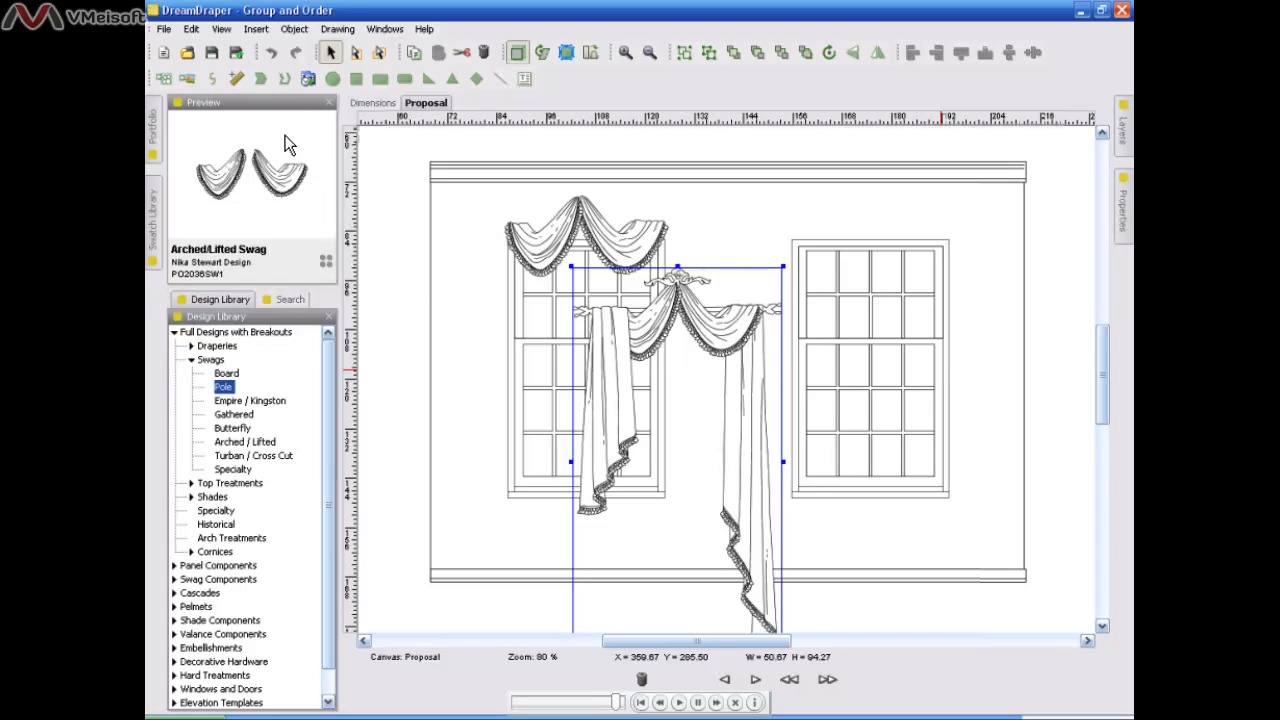
click(273, 56)
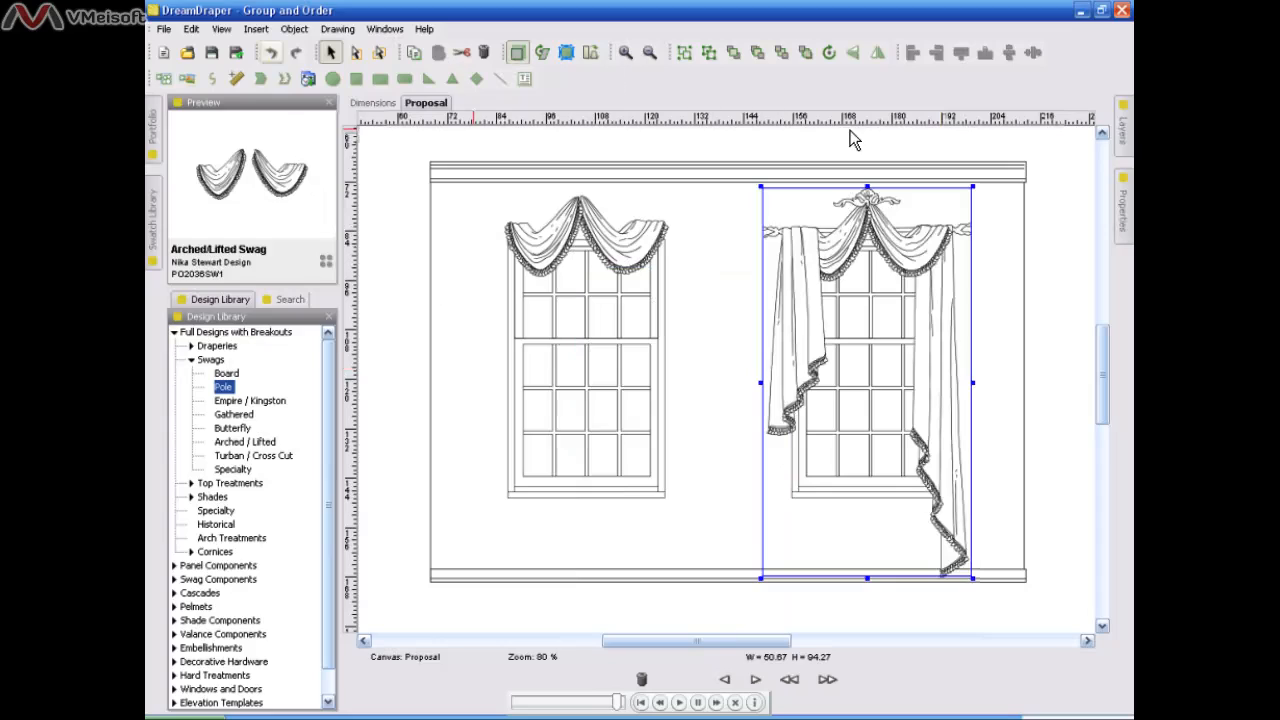
click(1041, 350)
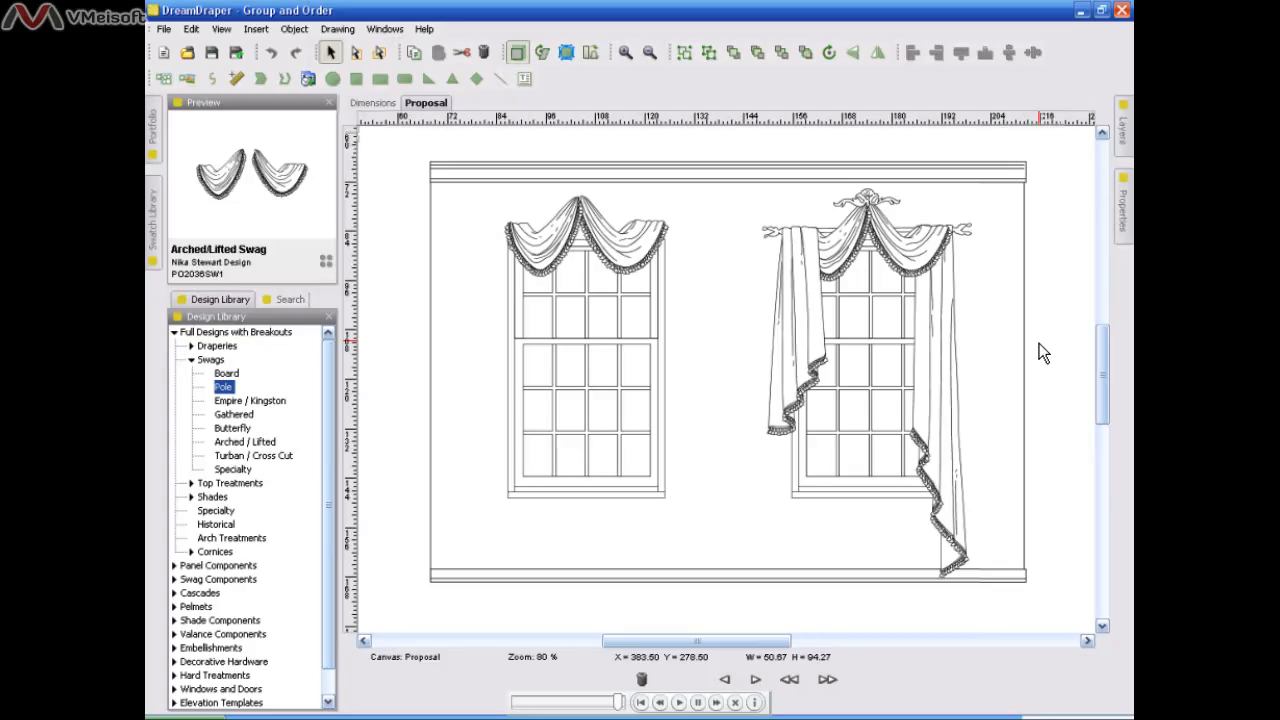